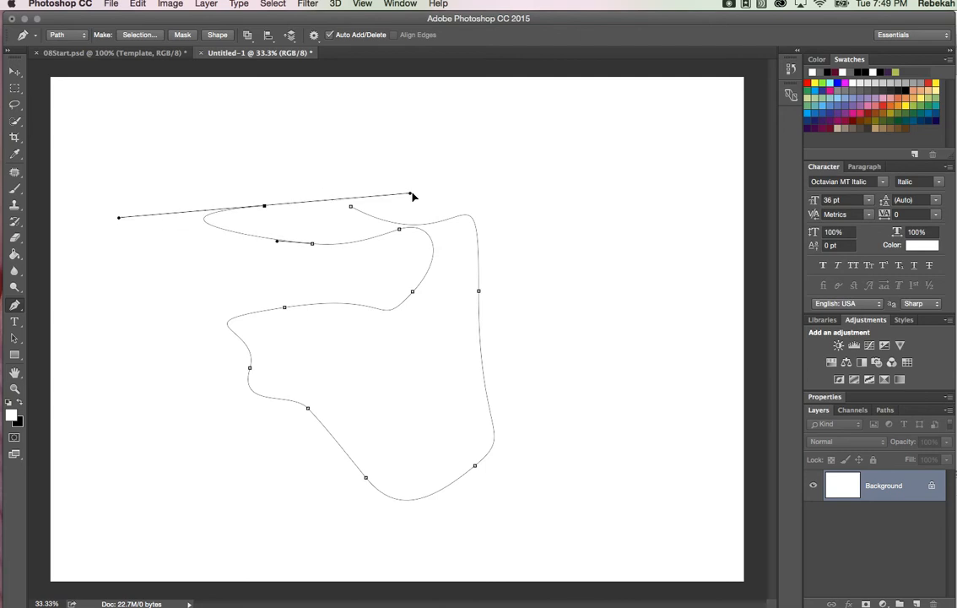
drag(614, 481, 457, 574)
drag(354, 500, 324, 480)
drag(245, 397, 256, 376)
drag(319, 328, 705, 217)
click(765, 209)
drag(620, 188, 431, 227)
drag(210, 301, 204, 308)
click(204, 218)
click(143, 163)
drag(130, 182, 188, 342)
drag(527, 482, 618, 433)
key(BackSpace)
key(BackSpace)
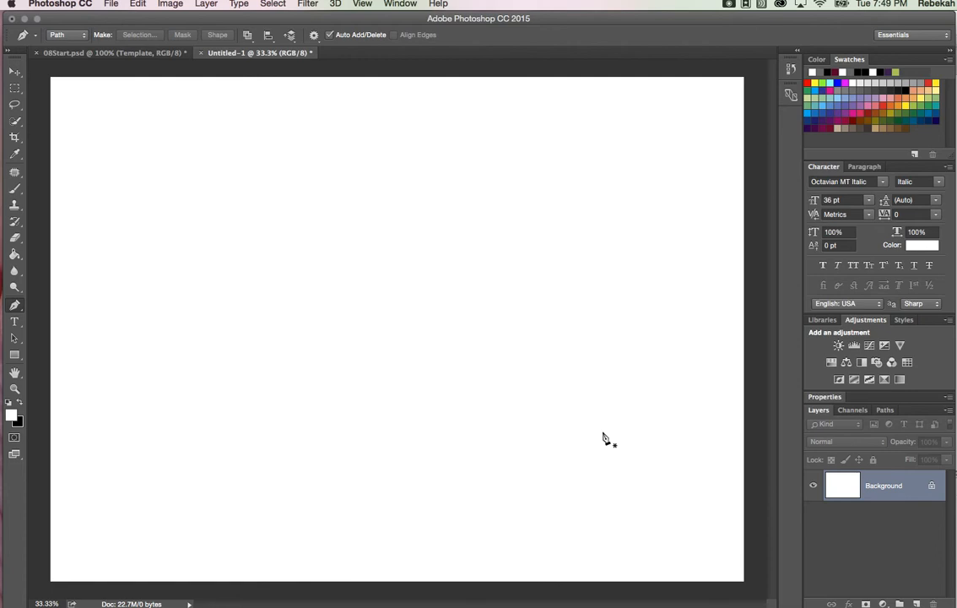
- Start a new path with the Pen tool by drawing a straight horizontal segment across the upper part of the canvas
click(15, 305)
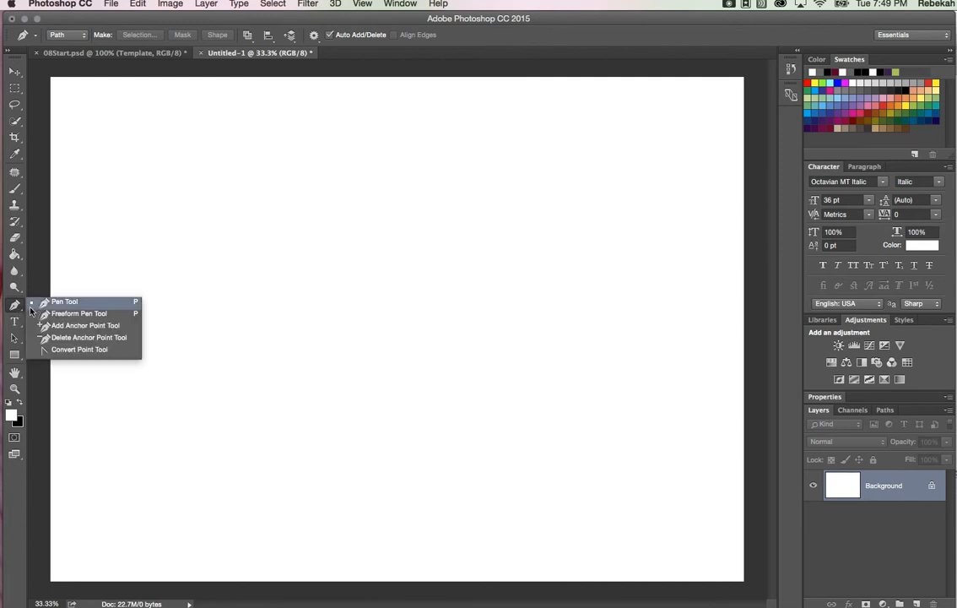
click(91, 302)
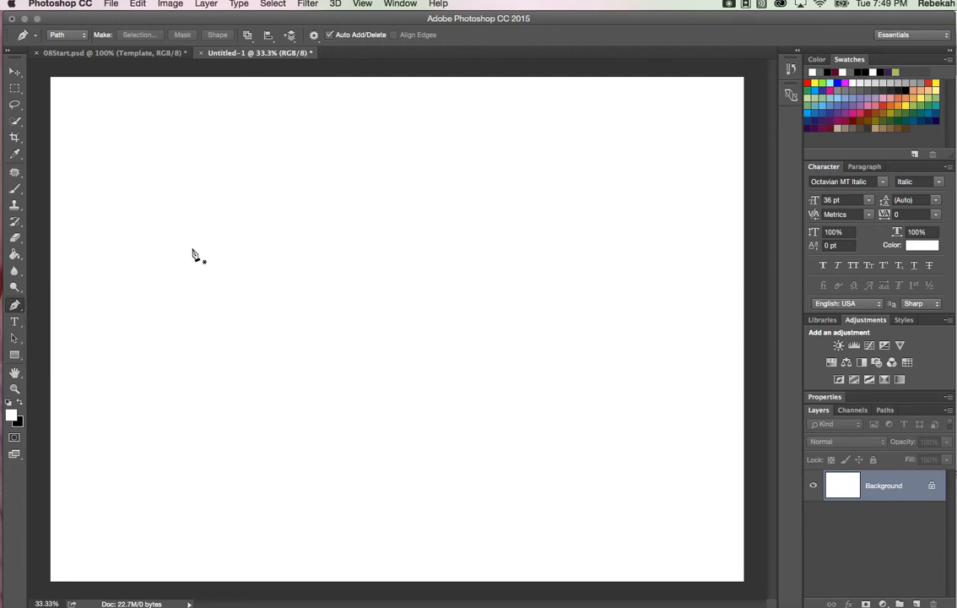
click(250, 156)
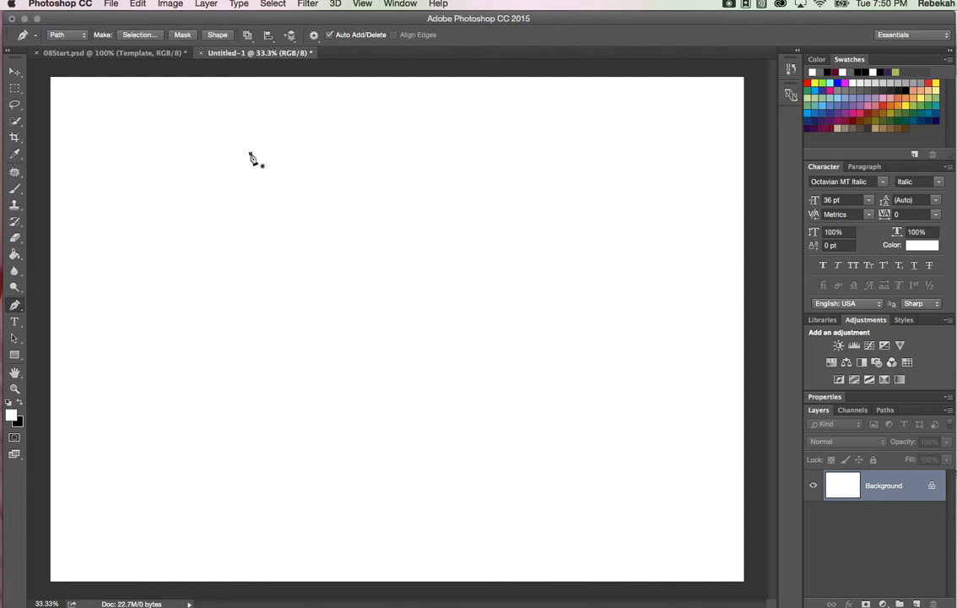
click(504, 155)
click(556, 200)
click(519, 234)
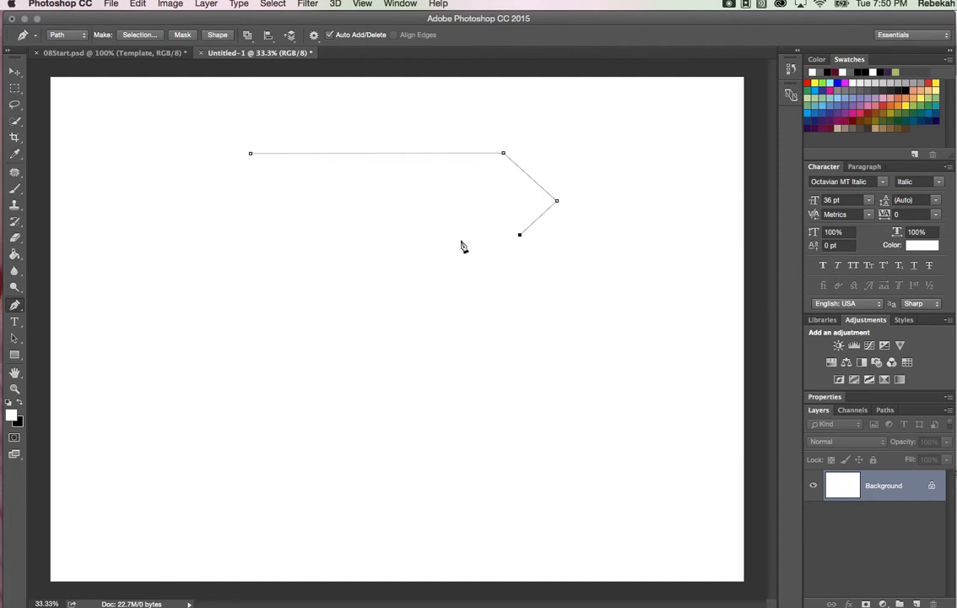
key(super+z)
key(alt+super+z)
- Continue the path from the segment's right end with a wavy curved underside and close it at the starting point
click(503, 154)
click(514, 181)
click(524, 210)
drag(501, 239, 453, 252)
drag(380, 230, 348, 222)
drag(285, 218, 221, 211)
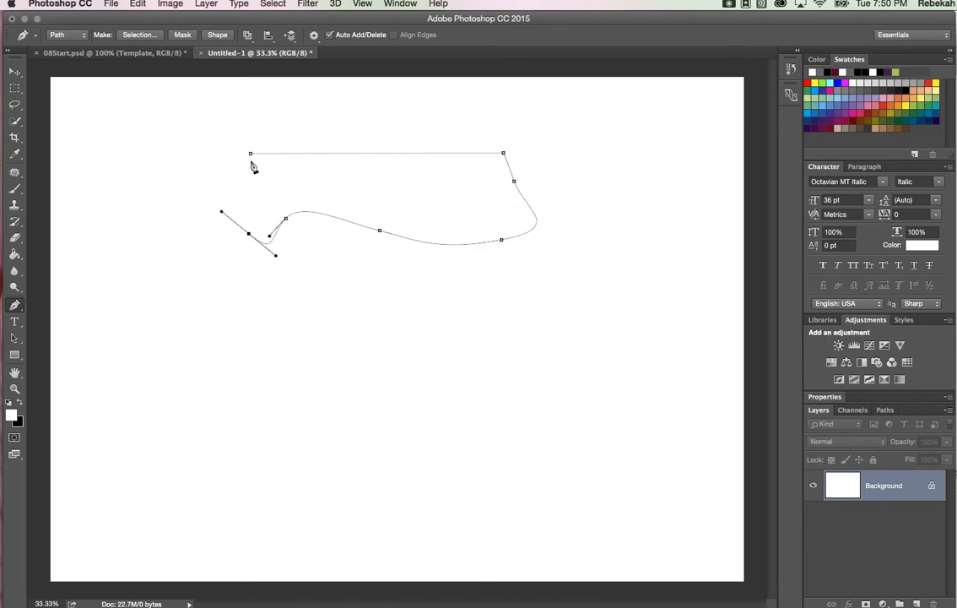
click(251, 154)
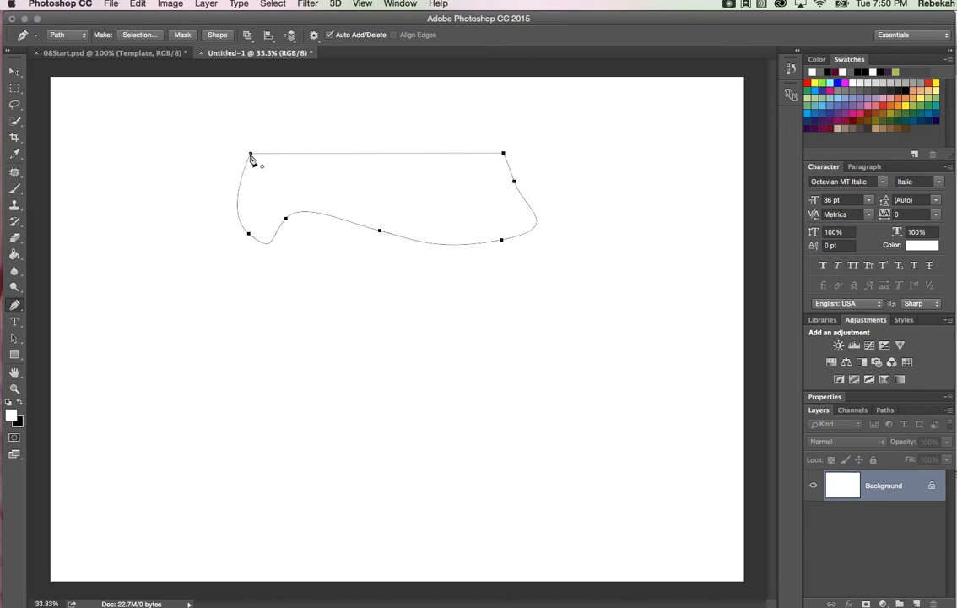
- Draw a second closed path with curved sides and a rounded bottom in the lower half of the canvas
click(268, 330)
mouse_move(492, 328)
mouse_down()
mouse_move(512, 344)
mouse_move(523, 294)
mouse_move(544, 354)
mouse_move(529, 392)
mouse_move(517, 299)
mouse_move(532, 332)
mouse_move(528, 388)
mouse_move(551, 406)
mouse_move(564, 390)
mouse_move(521, 270)
mouse_move(579, 302)
mouse_move(575, 364)
mouse_move(544, 403)
mouse_move(519, 329)
mouse_move(549, 298)
mouse_move(531, 376)
mouse_move(599, 508)
mouse_move(573, 464)
mouse_move(548, 385)
mouse_move(516, 337)
mouse_move(498, 331)
mouse_move(498, 342)
mouse_move(480, 345)
mouse_move(485, 353)
mouse_move(506, 341)
mouse_move(494, 348)
mouse_move(495, 339)
mouse_move(497, 348)
mouse_up()
drag(530, 456, 509, 464)
click(403, 476)
drag(403, 476, 346, 468)
drag(246, 419, 228, 382)
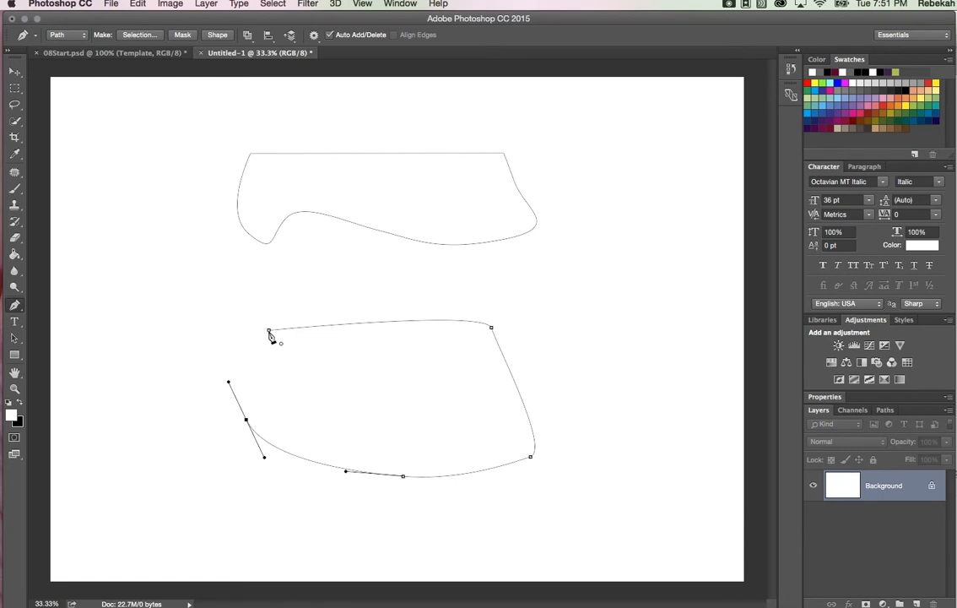
click(269, 331)
- Draw an open arch from two curve points between the two closed shapes and end the path
drag(164, 295, 199, 266)
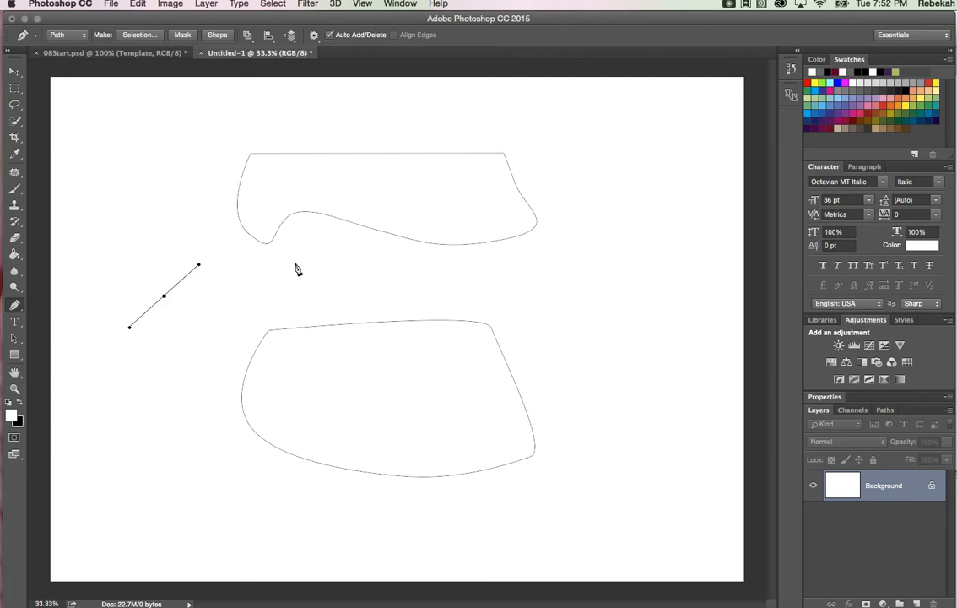
drag(440, 297, 524, 372)
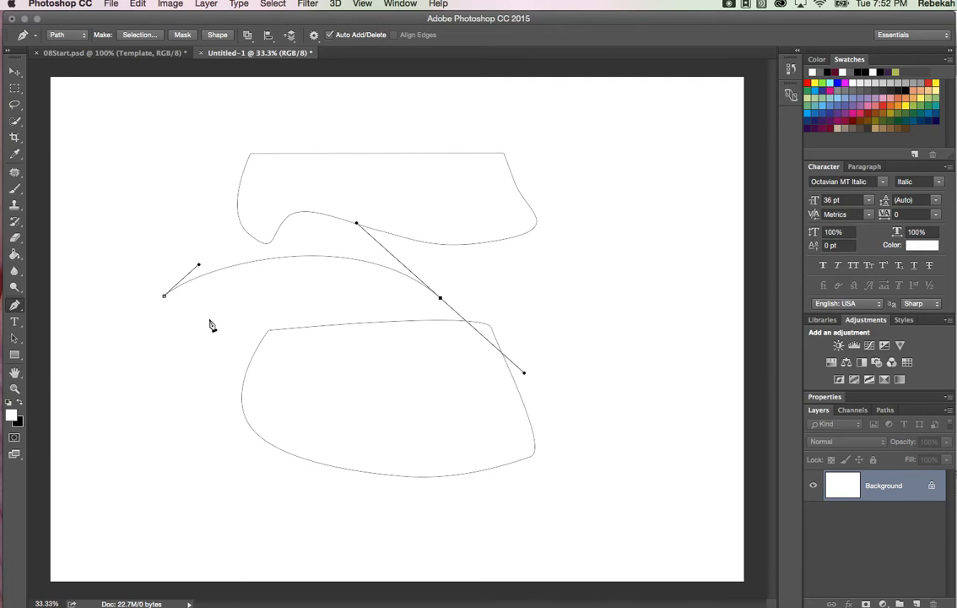
super+click(325, 481)
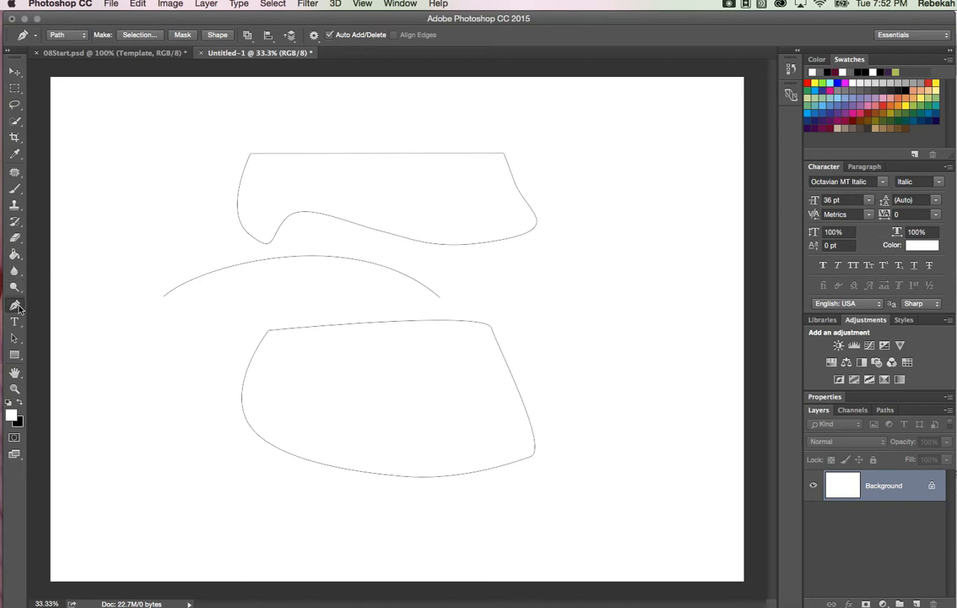
- Draw a closed irregular outline overlapping the upper shape with the Freeform Pen tool
click(15, 305)
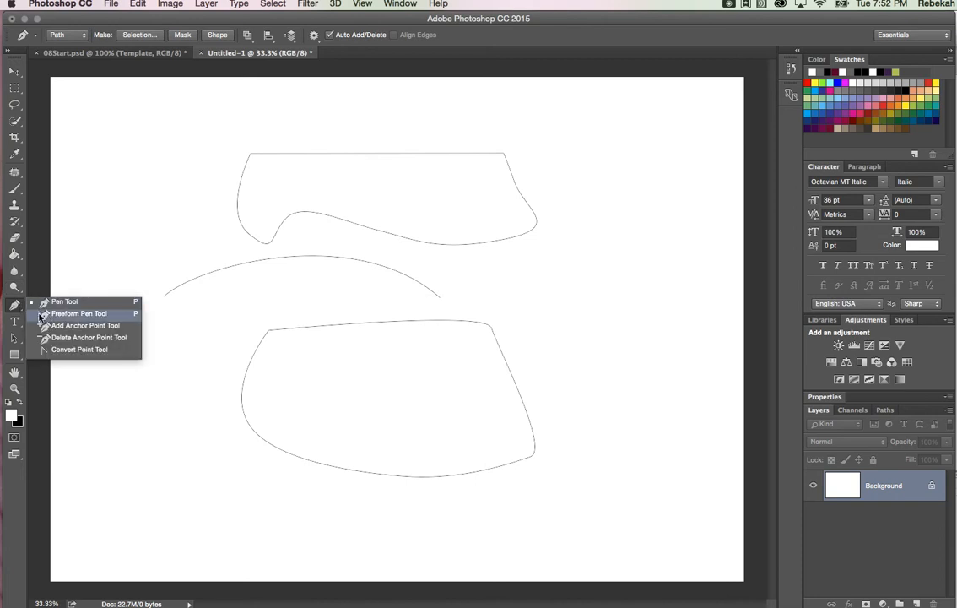
click(40, 316)
mouse_move(133, 209)
mouse_down()
mouse_move(153, 165)
mouse_move(173, 177)
mouse_move(204, 154)
mouse_move(316, 129)
mouse_move(492, 113)
mouse_move(588, 211)
mouse_move(541, 260)
mouse_move(408, 170)
mouse_move(210, 228)
mouse_move(159, 237)
mouse_move(136, 214)
mouse_up()
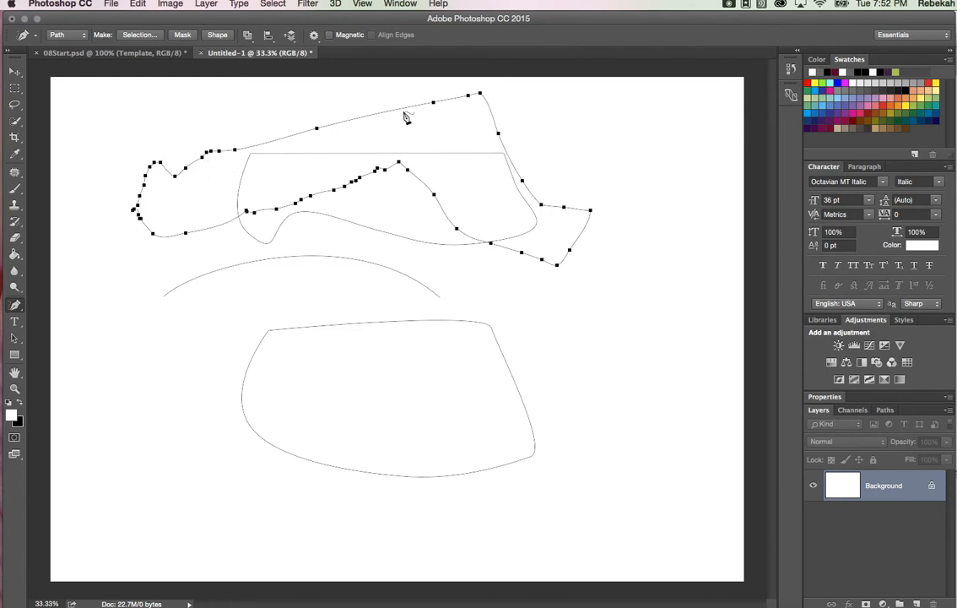
- Add an anchor point to the lower shape's top edge and another to its lower-left curve
click(15, 306)
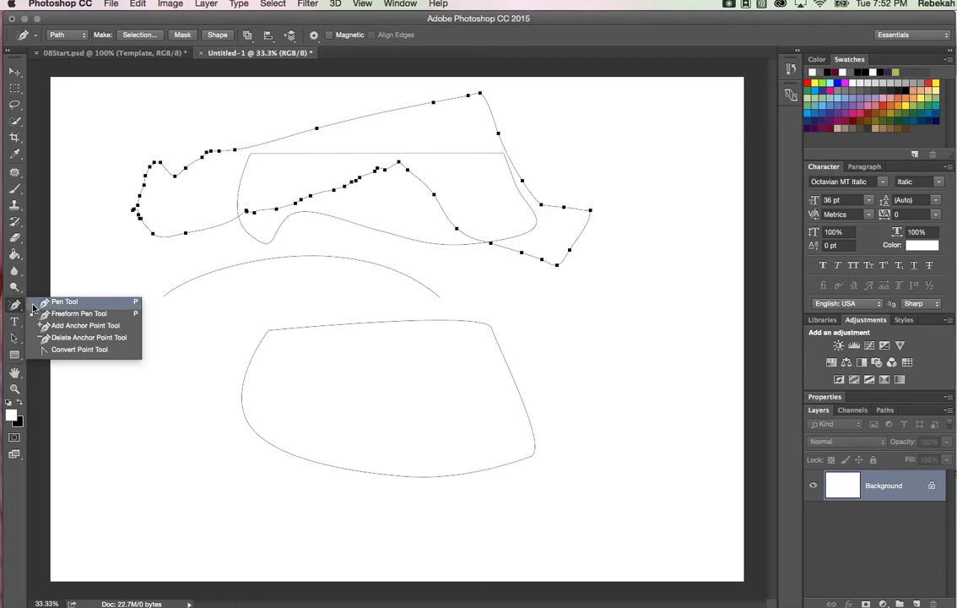
click(76, 326)
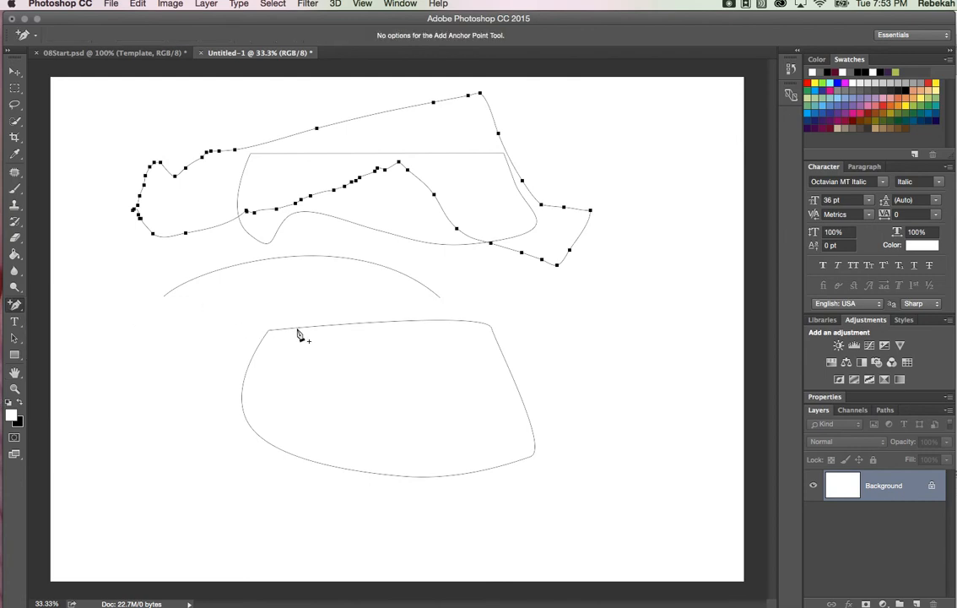
click(359, 324)
click(318, 466)
- Delete the lower shape's added lower-left anchor point and its upper-right corner anchor point
right_click(28, 307)
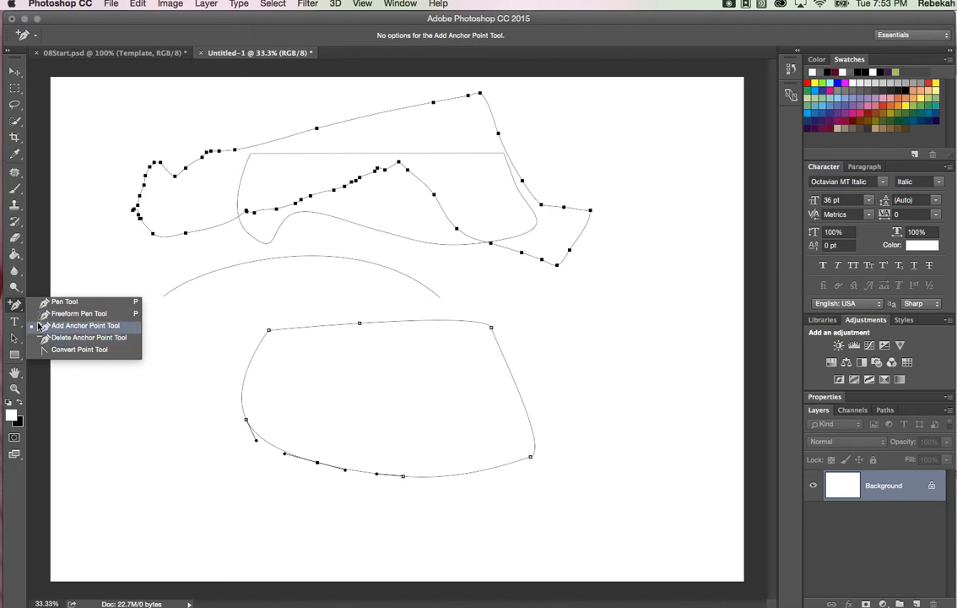
click(62, 338)
click(19, 308)
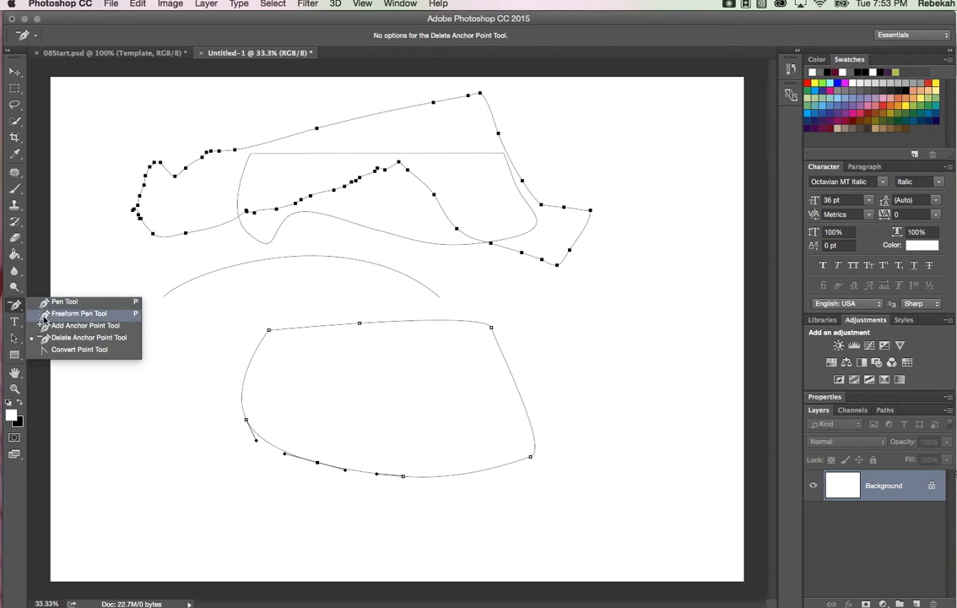
click(93, 336)
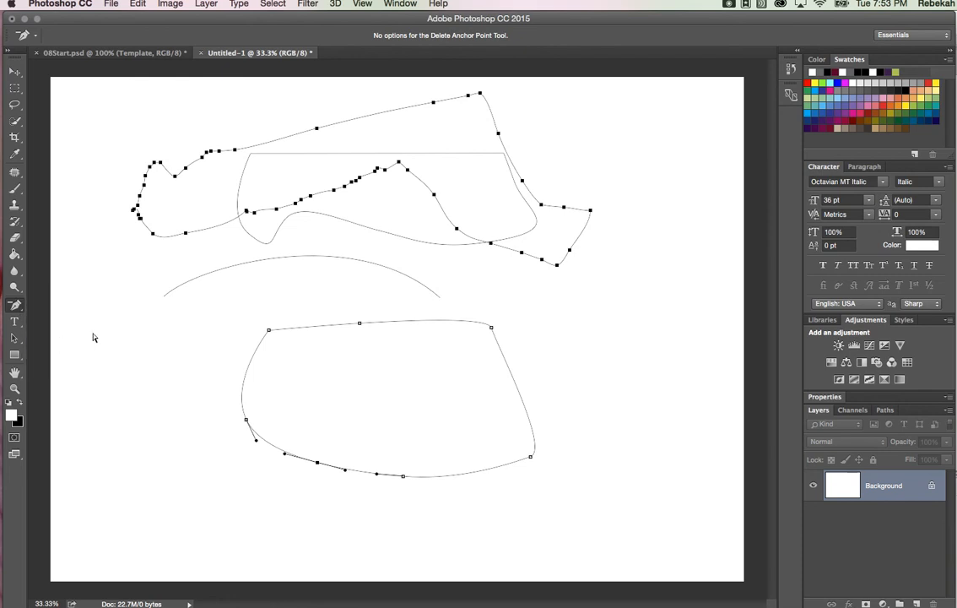
click(317, 462)
click(493, 330)
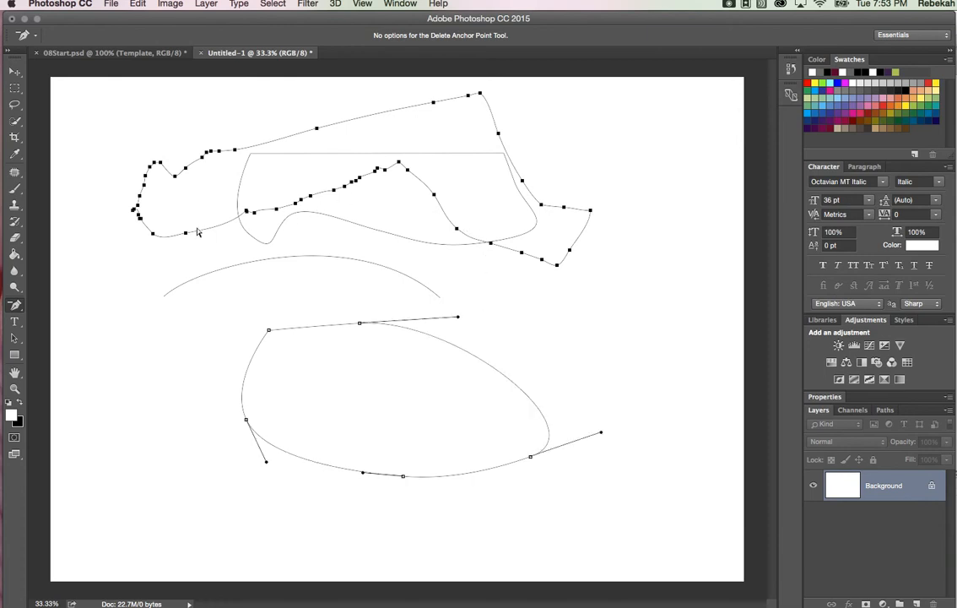
- Delete four anchor points spread along the freeform outline
click(542, 262)
click(399, 161)
click(302, 201)
click(174, 177)
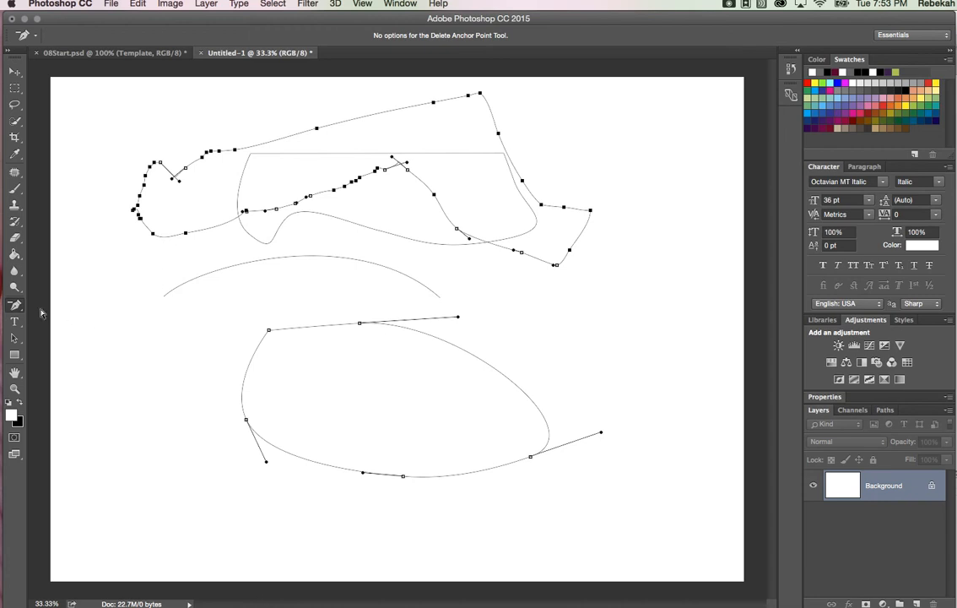
- Reshape the lower shape's left, bottom and top curves by adjusting their direction handles with the Convert Point tool
click(18, 309)
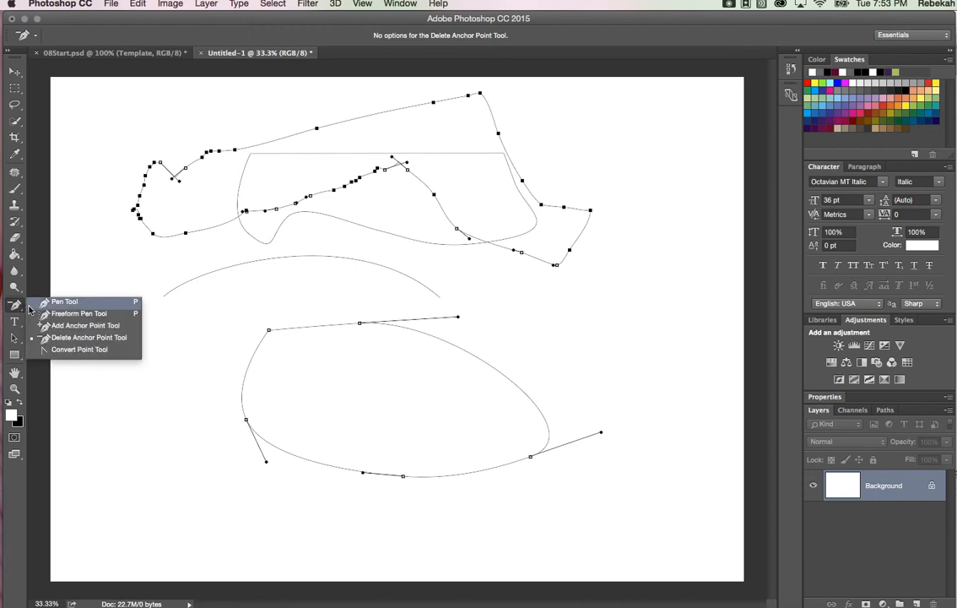
click(79, 351)
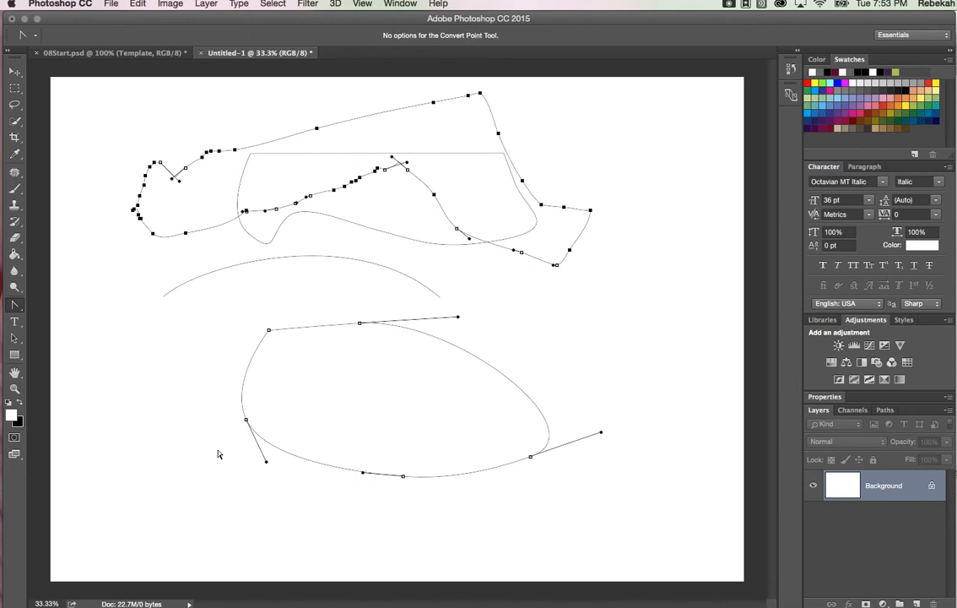
drag(245, 420, 235, 377)
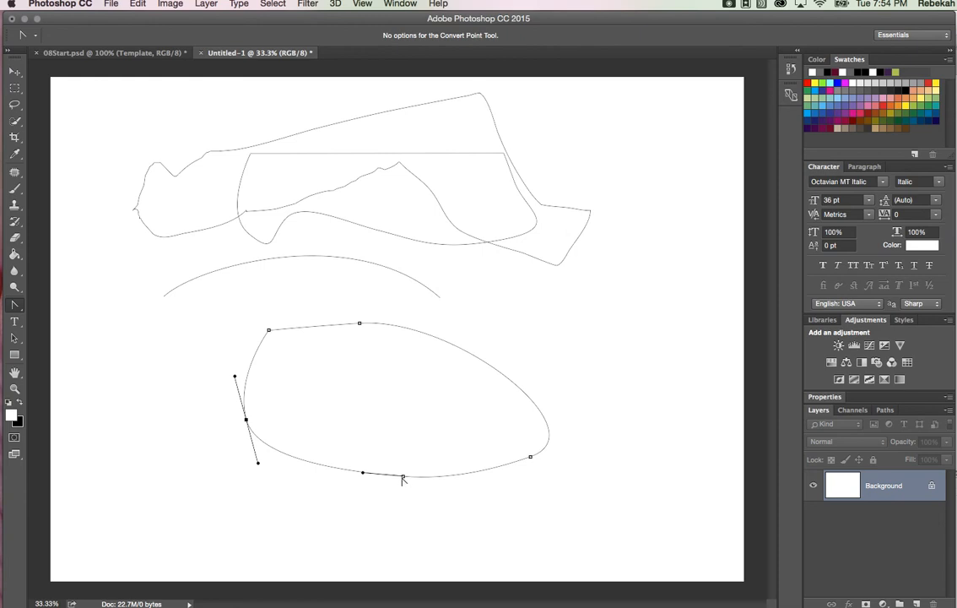
drag(363, 473, 378, 504)
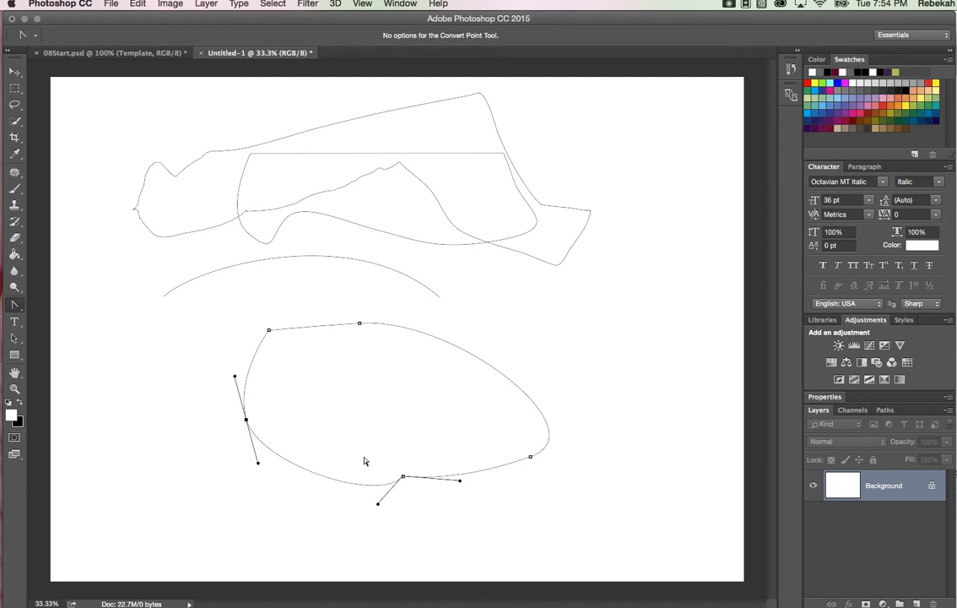
drag(360, 323, 434, 347)
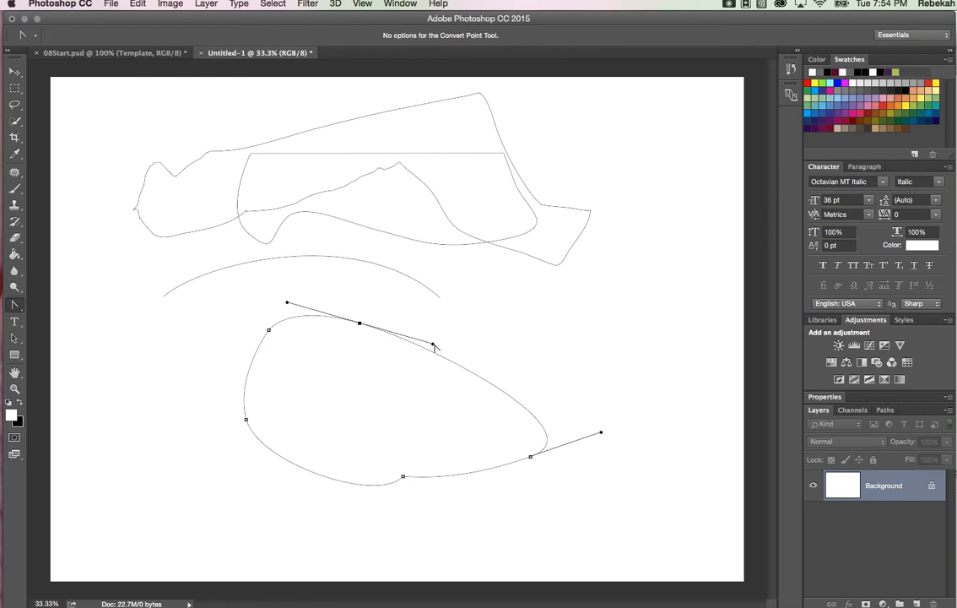
drag(433, 344, 491, 304)
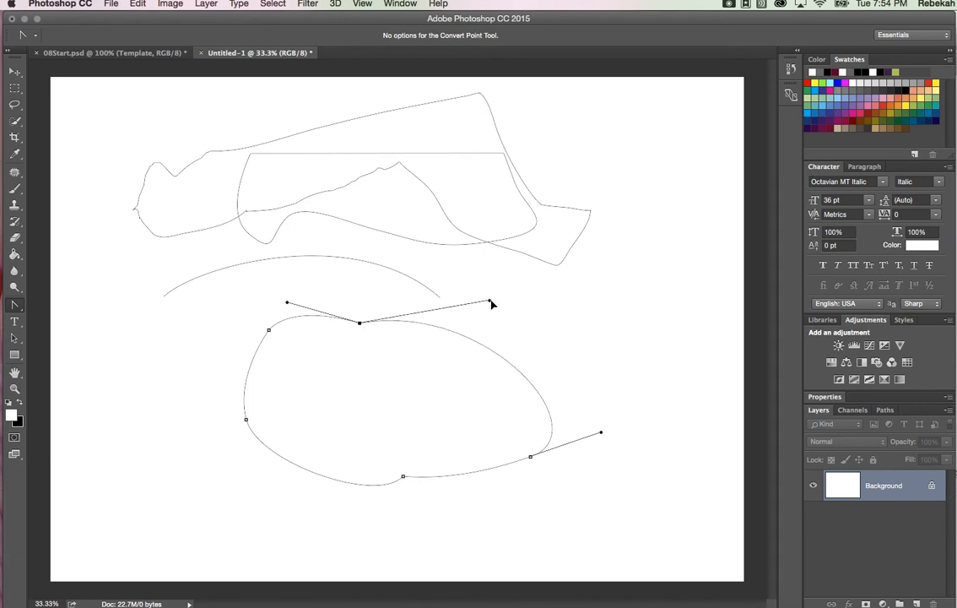
- Close the untitled practice document
click(201, 54)
click(437, 216)
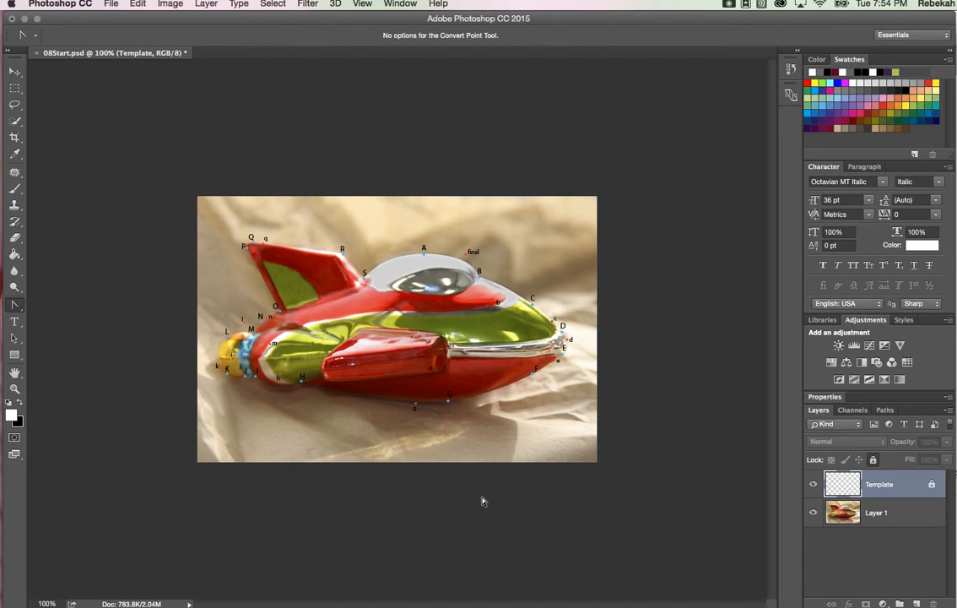
- Start tracing the rocket with the Pen tool at A, adding curve points at B and C with handles pulled to b and c
key(super+equal)
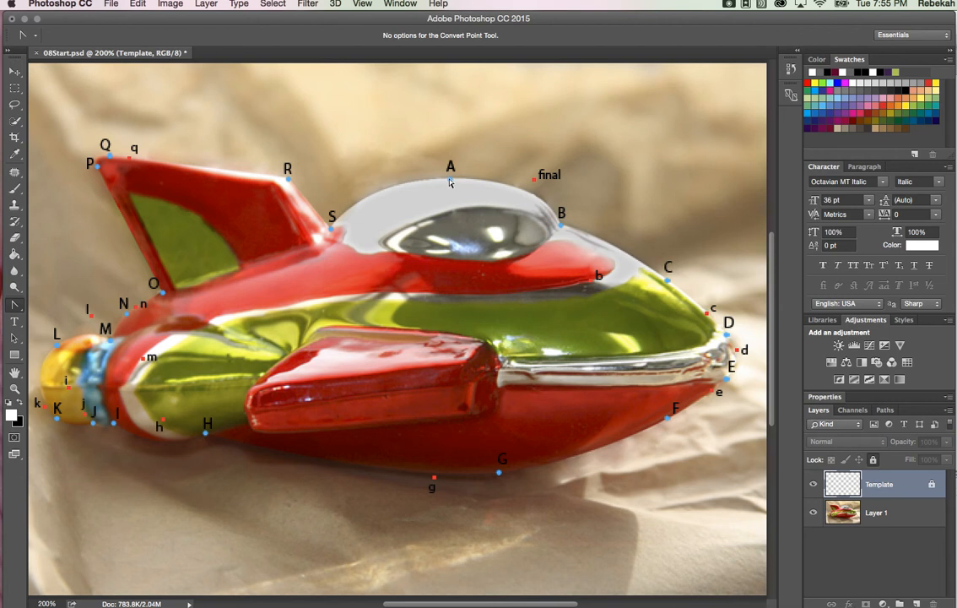
click(15, 305)
click(35, 302)
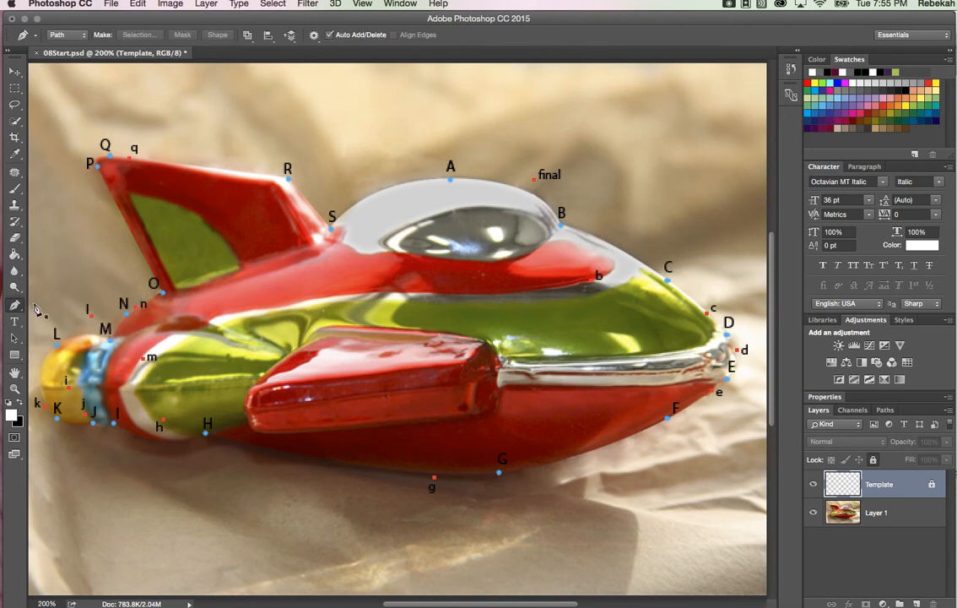
click(450, 180)
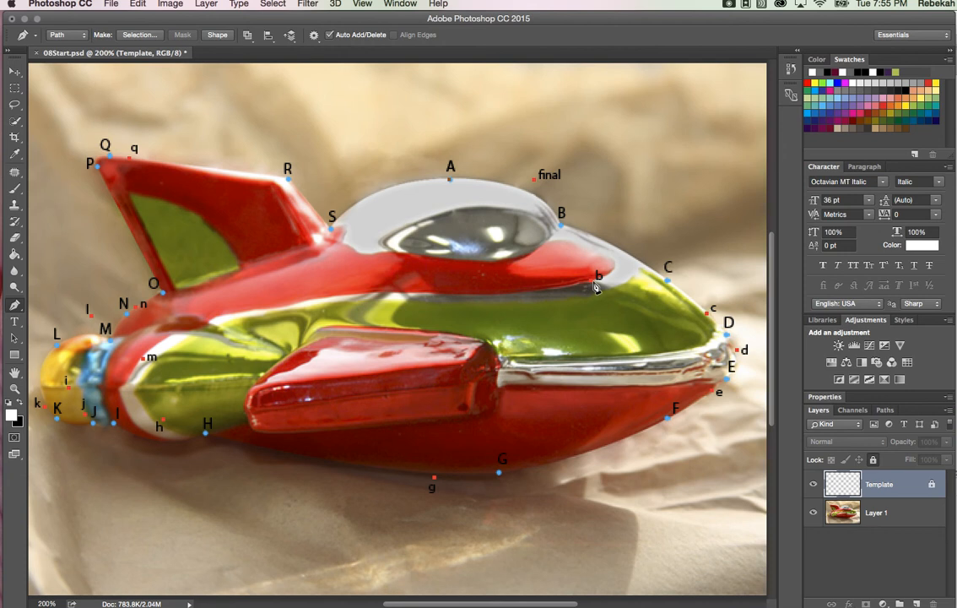
click(450, 179)
drag(560, 224, 593, 281)
drag(668, 280, 707, 316)
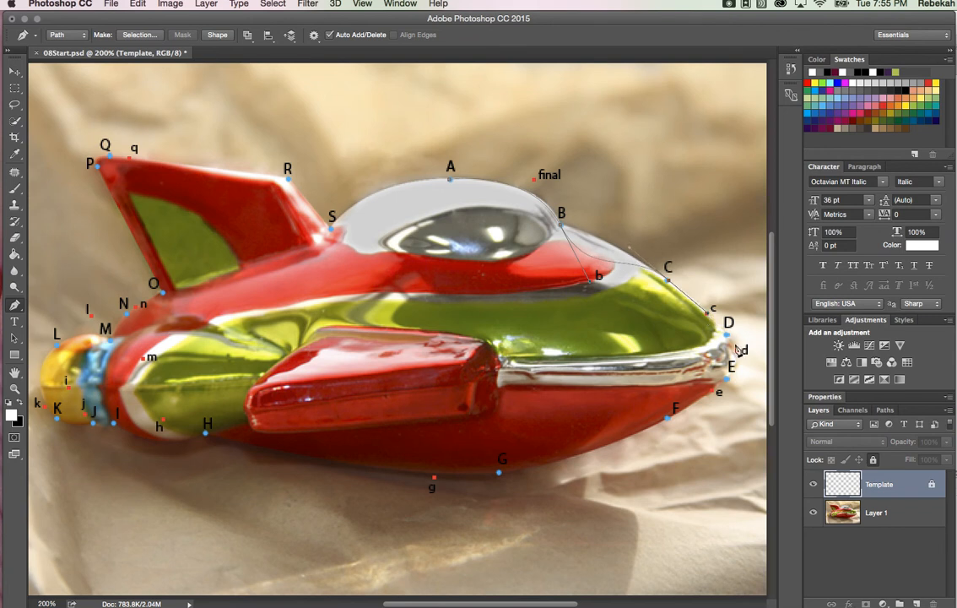
- Continue the path around the rocket's nose through D, E and F to G, pulling G's handle to g
drag(727, 336, 718, 391)
drag(668, 419, 667, 421)
drag(499, 479, 436, 481)
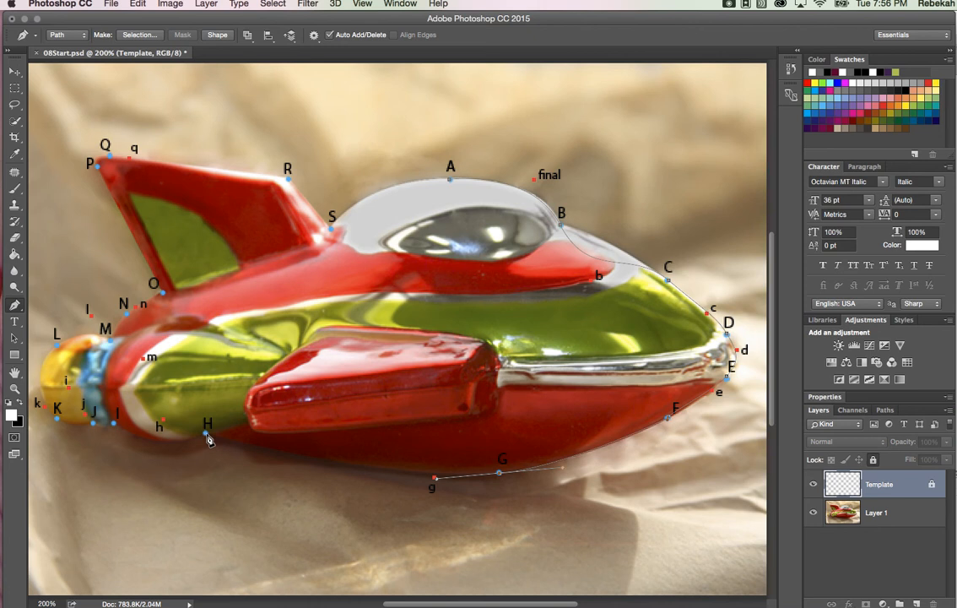
- Continue the path along the rocket's rear underside through H, I and J to K, pulling K's handle to k
drag(205, 433, 83, 416)
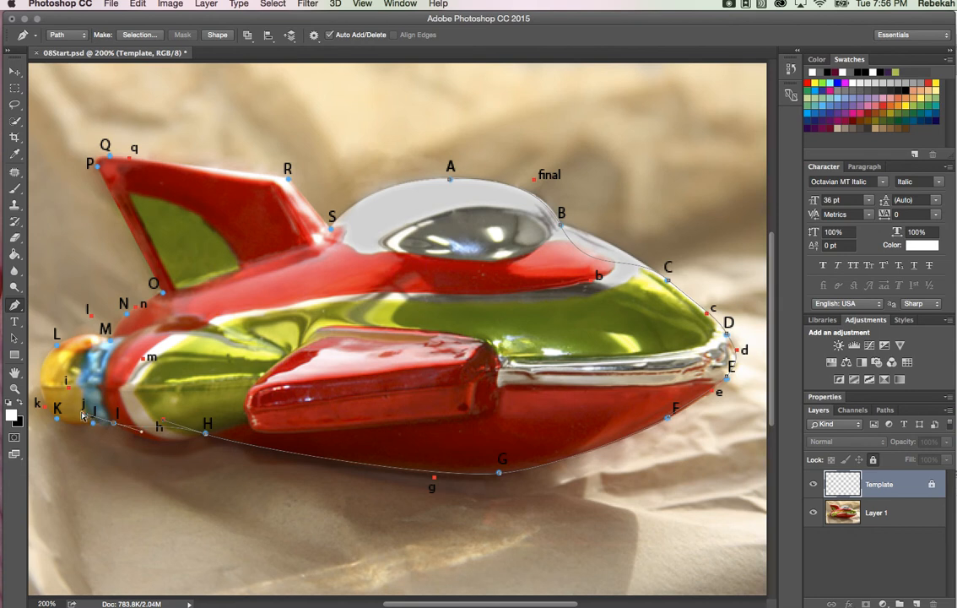
key(super+z)
drag(114, 424, 46, 406)
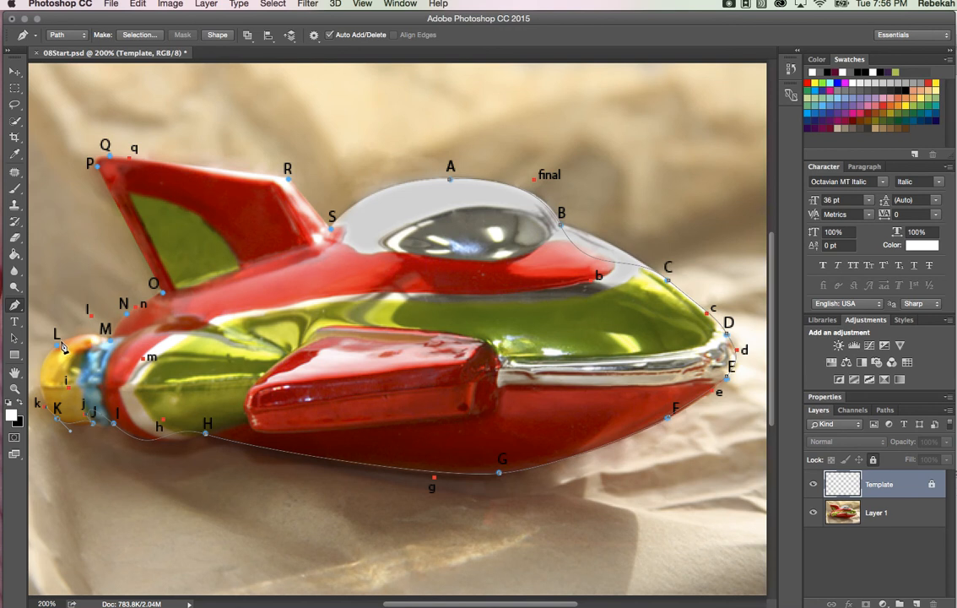
- Trace the engine and tail fin from L through S and close the path at A, pulling the handle to the final mark
drag(58, 345, 142, 360)
drag(98, 167, 175, 161)
key(super+z)
drag(287, 178, 299, 195)
key(super+z)
click(288, 178)
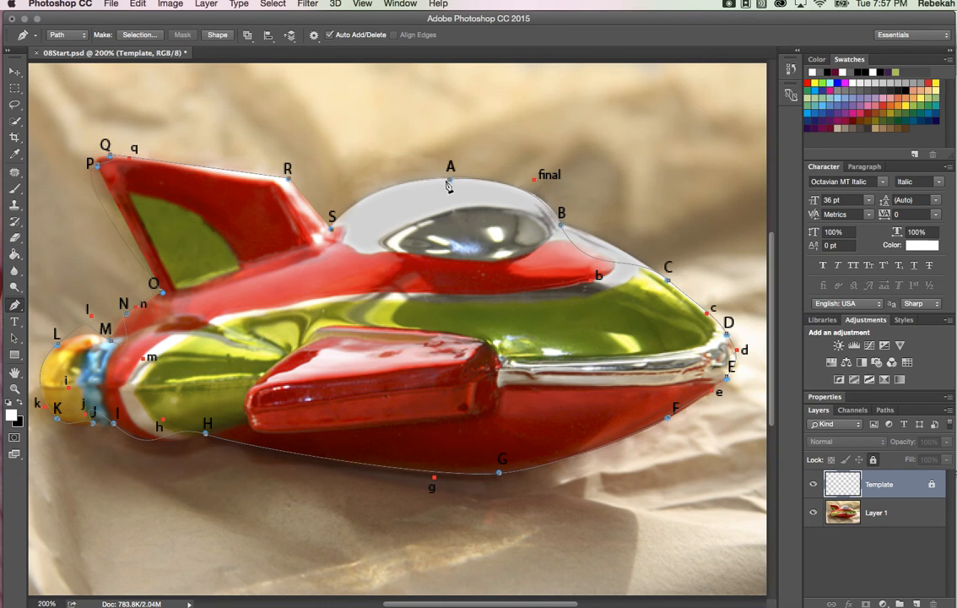
drag(450, 179, 533, 181)
- Reshape the curve at point B with the Convert Point tool so both sides follow the rocket's canopy and nose
click(16, 303)
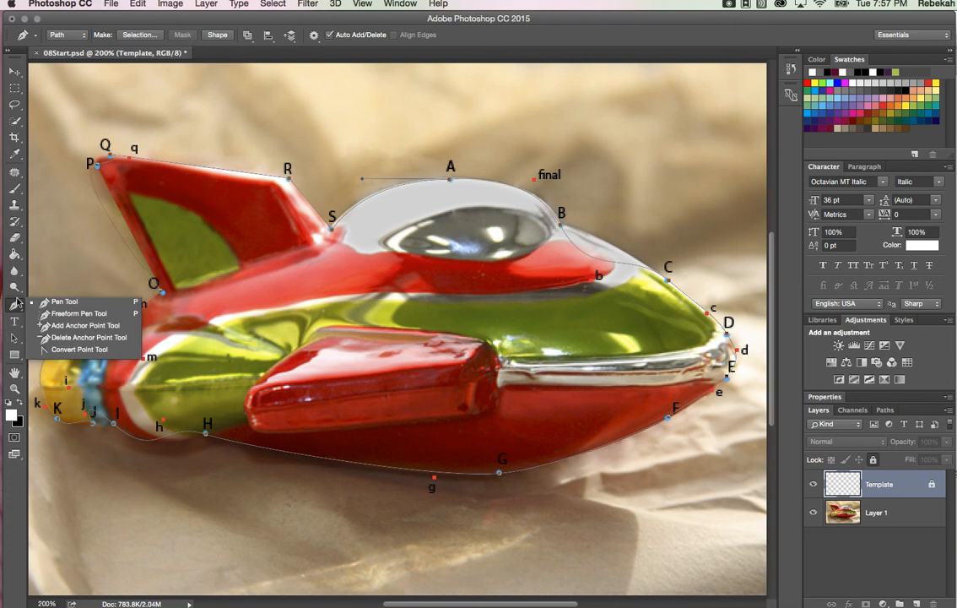
click(67, 349)
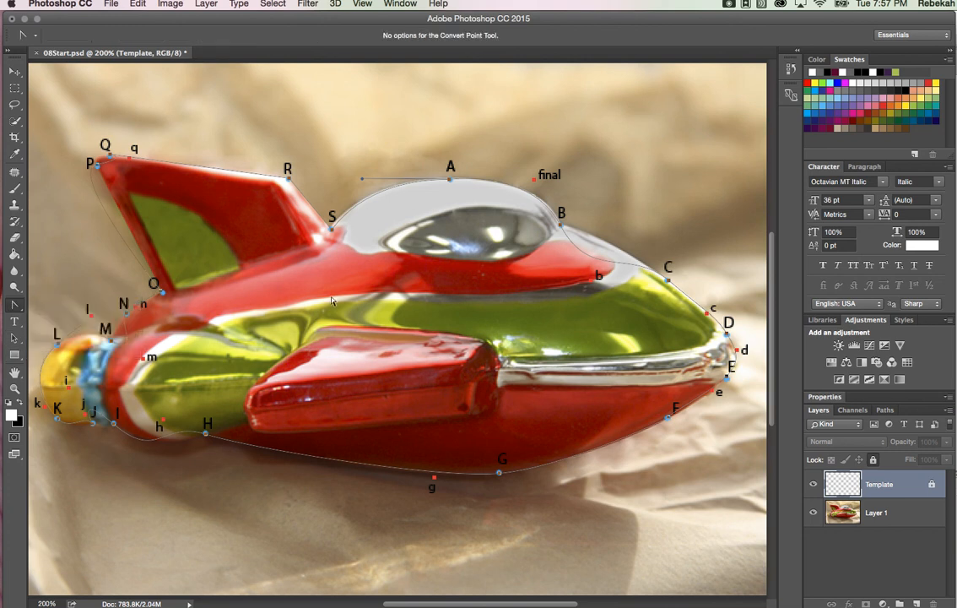
click(561, 225)
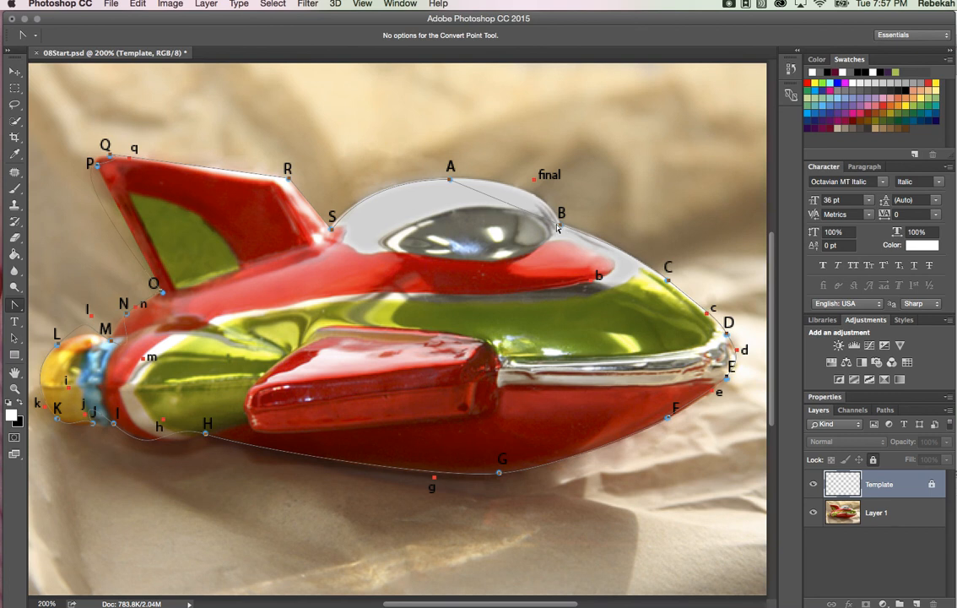
drag(560, 225, 578, 274)
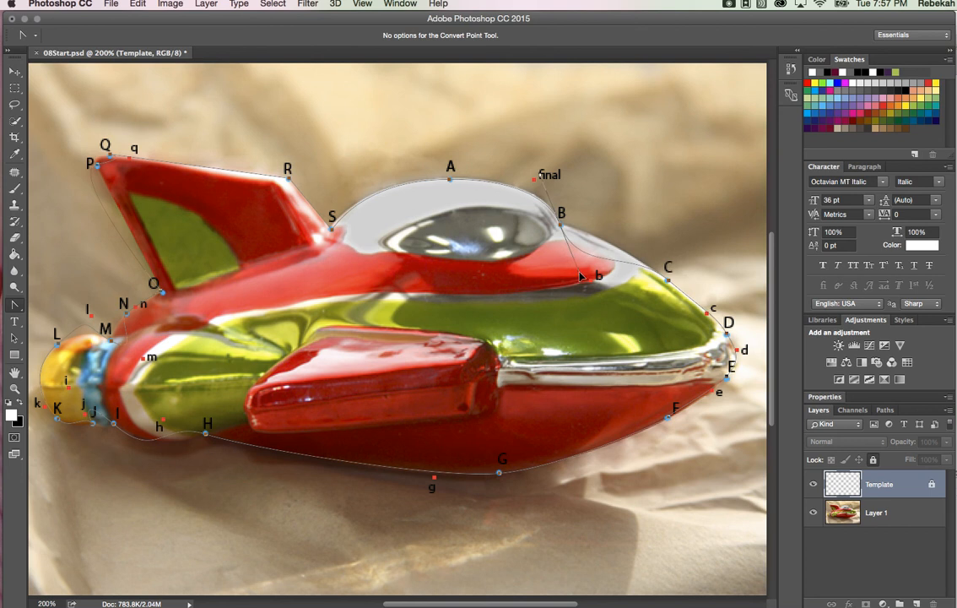
drag(583, 276, 598, 242)
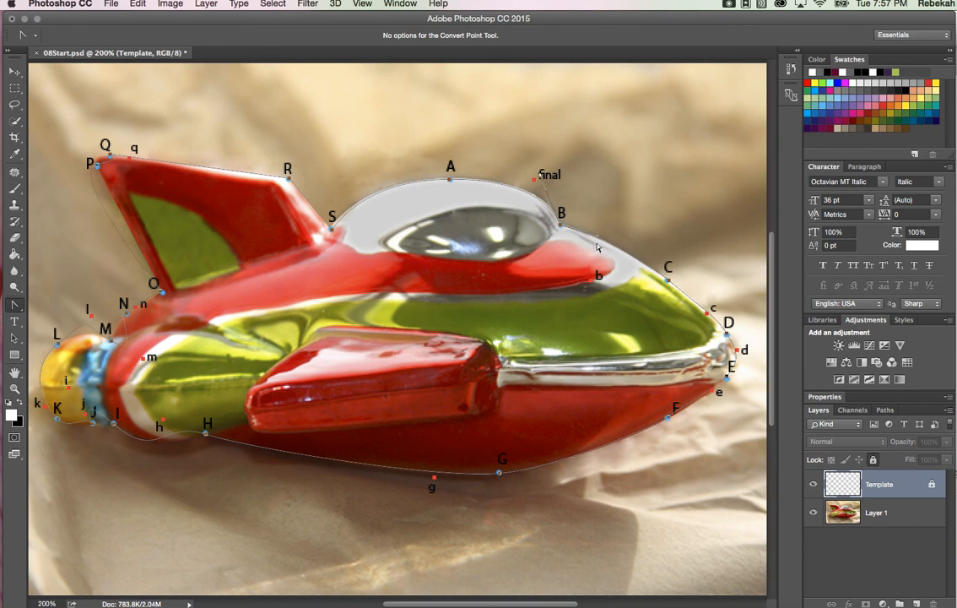